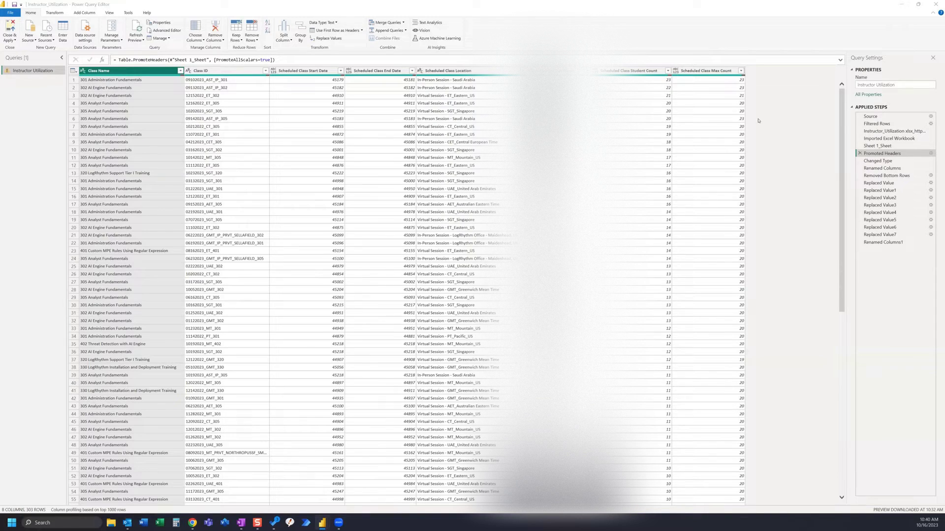
Step from Filtered Rows through Source, Imported Excel Workbook, Sheet 1_Sheet and Promoted Headers to Changed Type
left_click(876, 123)
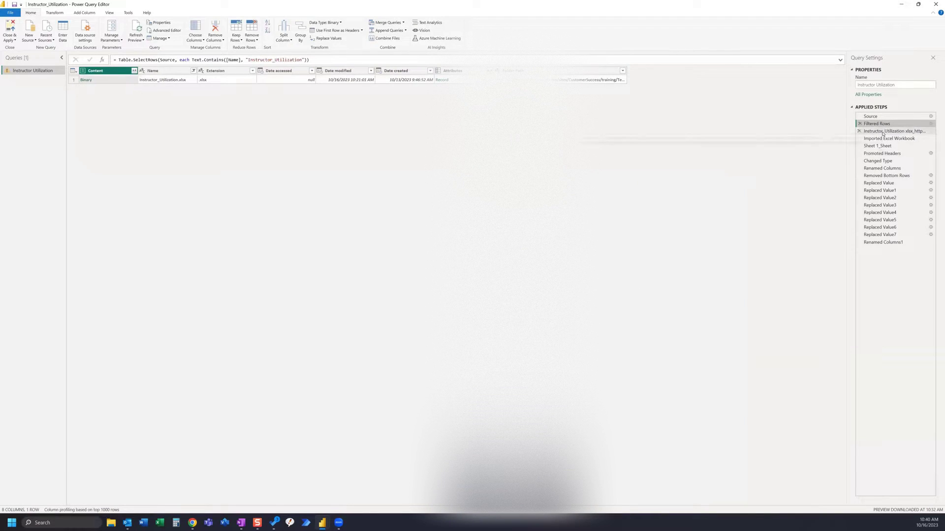
left_click(883, 131)
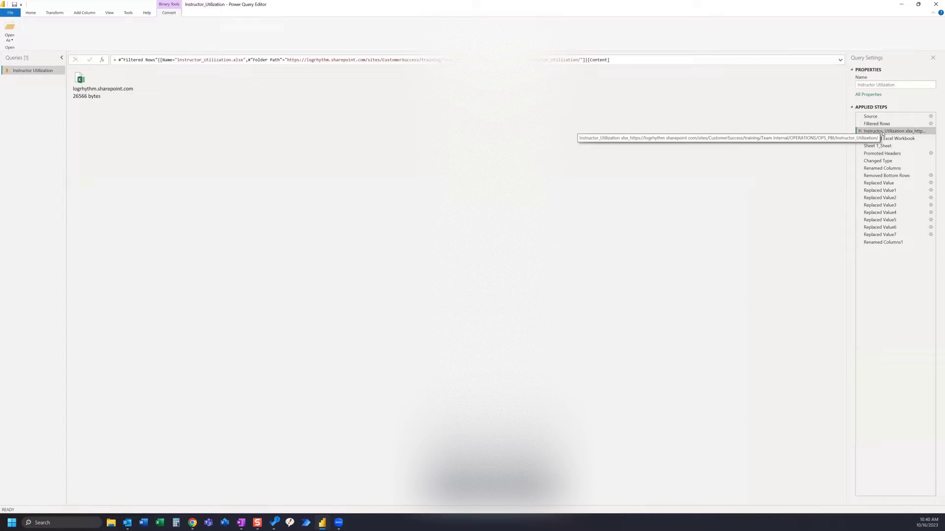
left_click(891, 139)
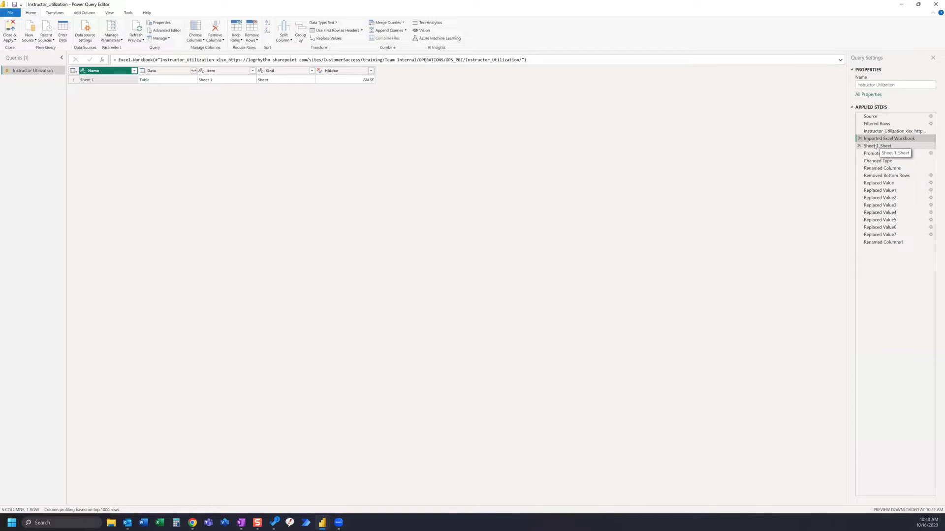
left_click(876, 147)
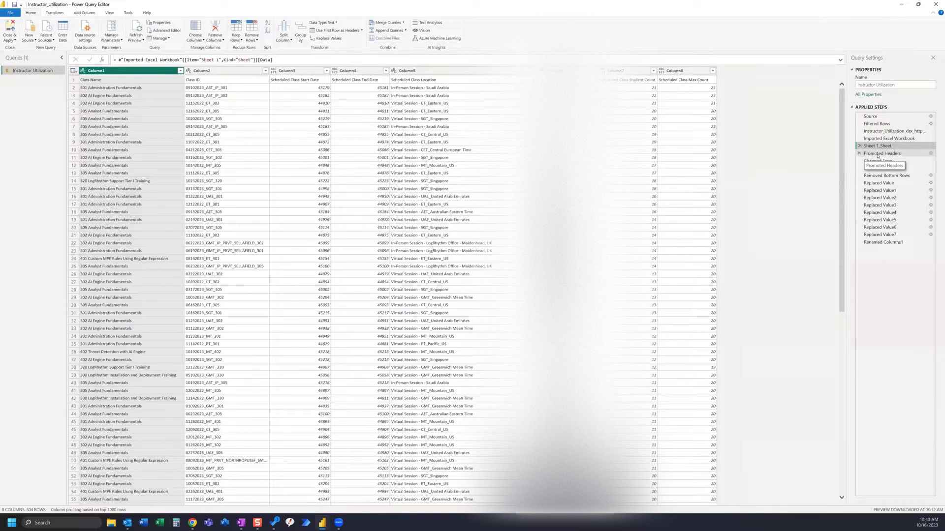
left_click(877, 154)
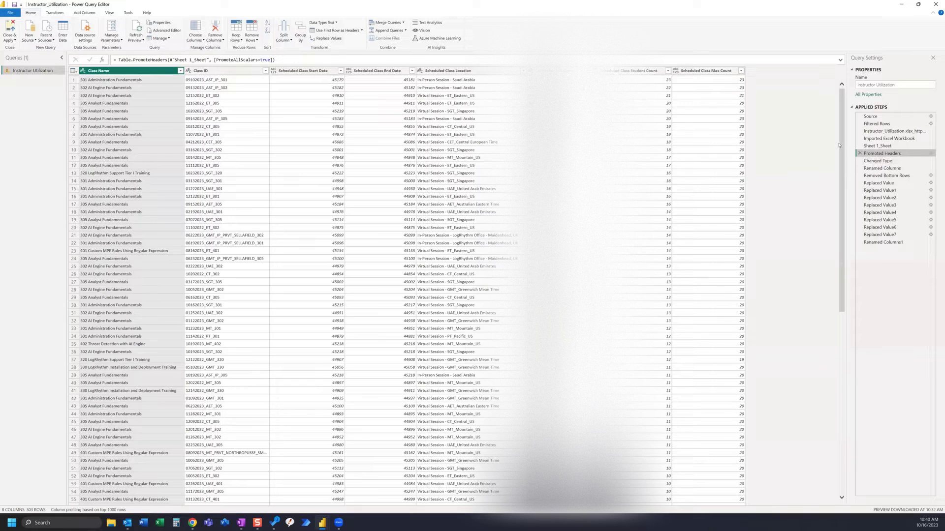
left_click(892, 162)
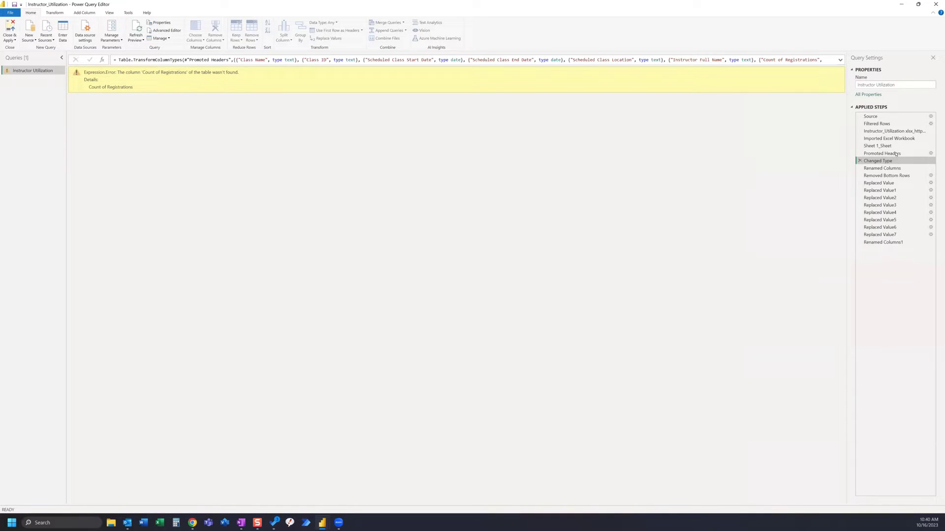
Check whether Renamed Columns and Removed Bottom Rows also error, then revisit Changed Type
left_click(896, 153)
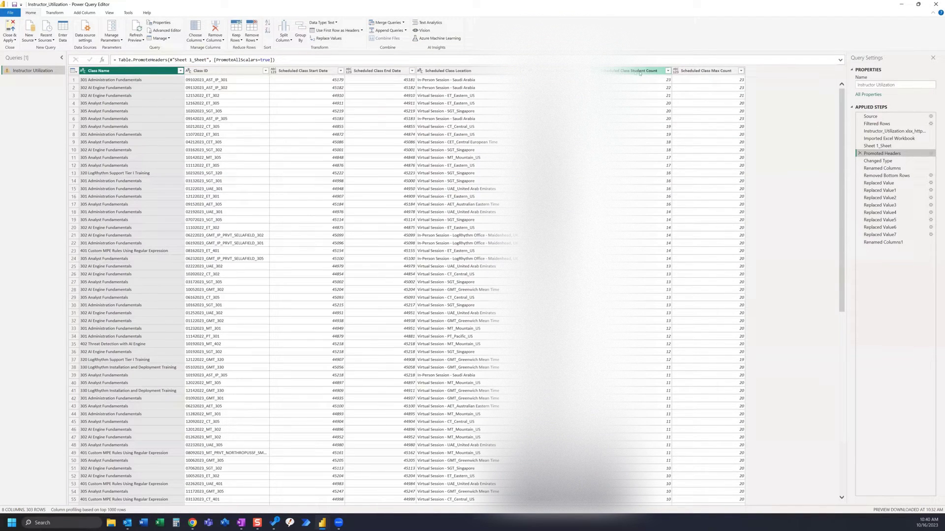
left_click_drag(888, 154, 891, 161)
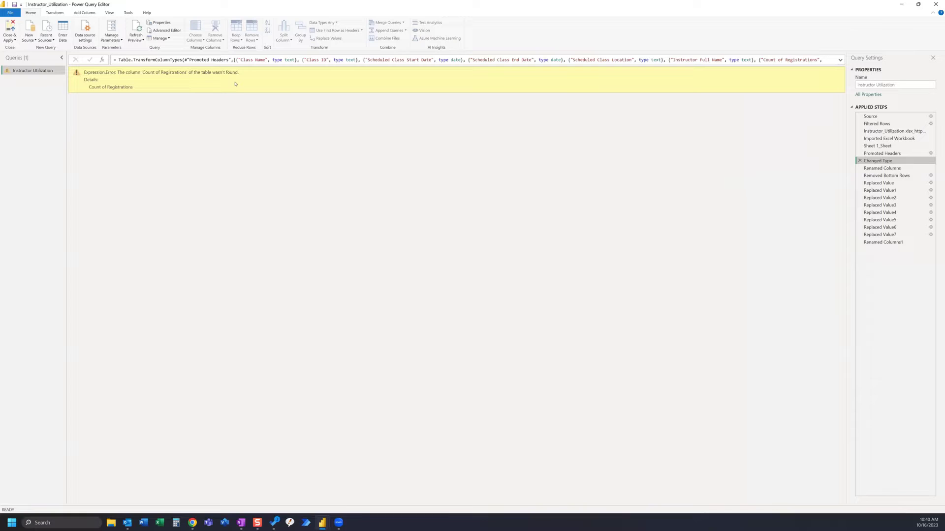
left_click(879, 168)
left_click(879, 177)
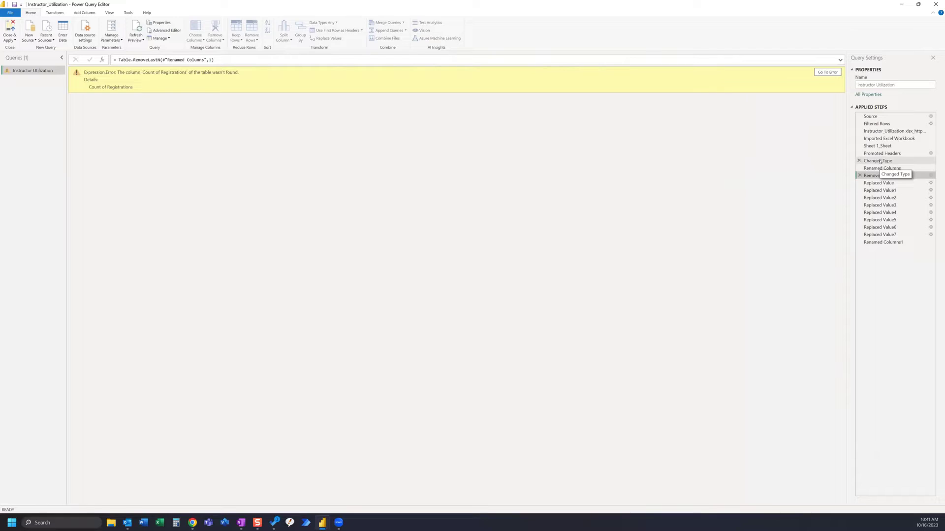
left_click(880, 162)
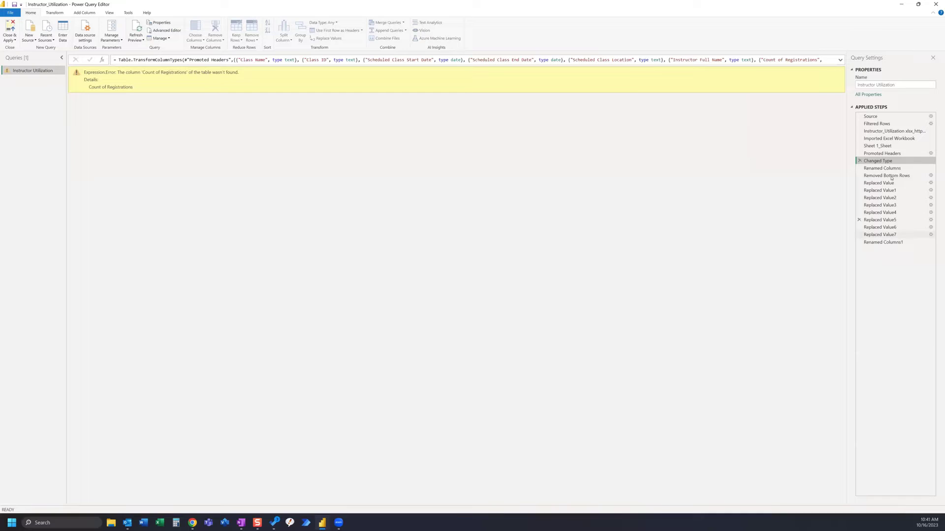
At Promoted Headers, put the Scheduled Class Student Count header into name-editing mode
left_click(891, 154)
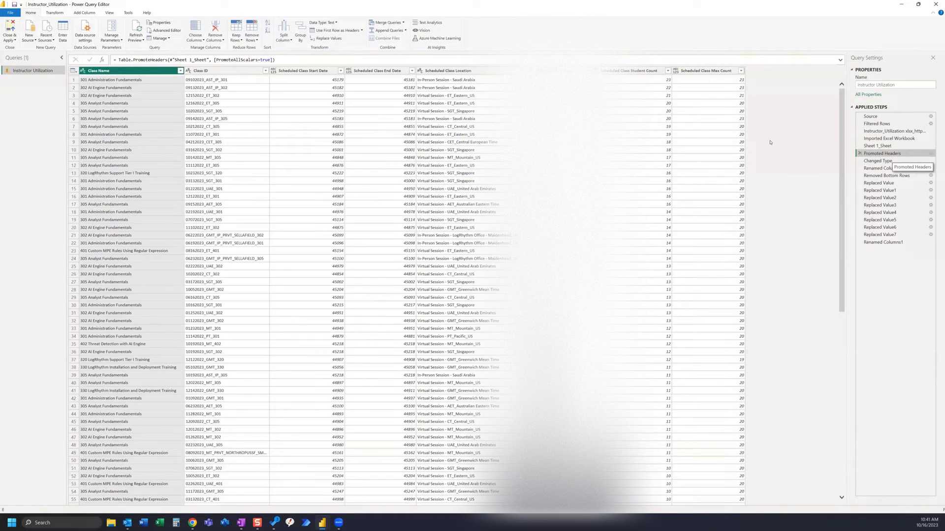
left_click(628, 71)
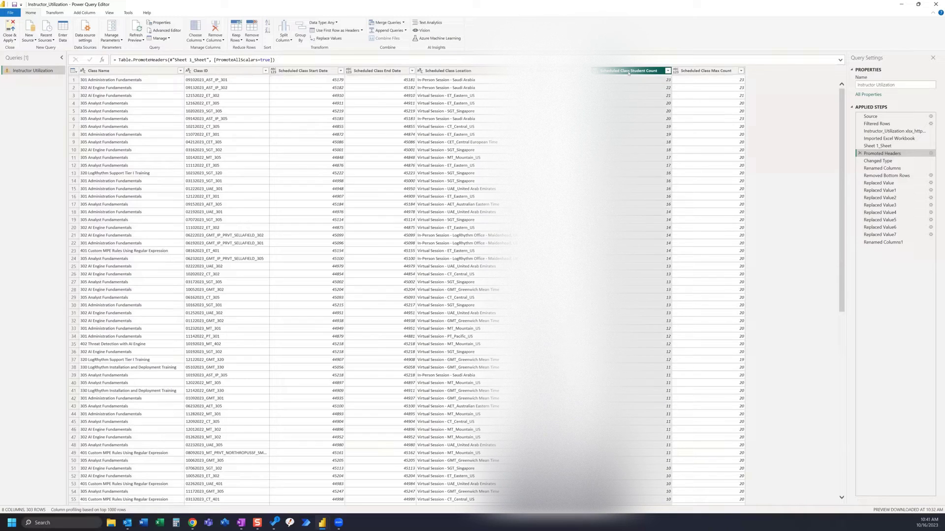
right_click(629, 72)
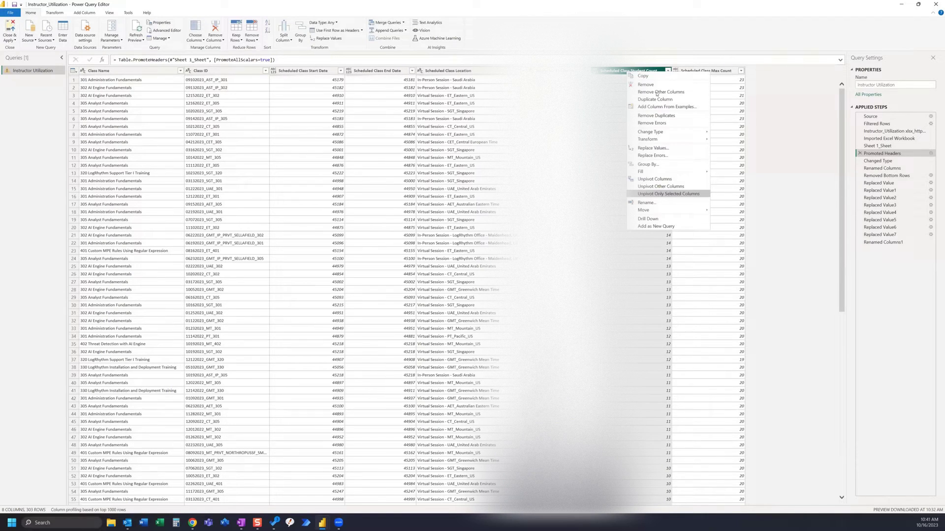
double_click(660, 71)
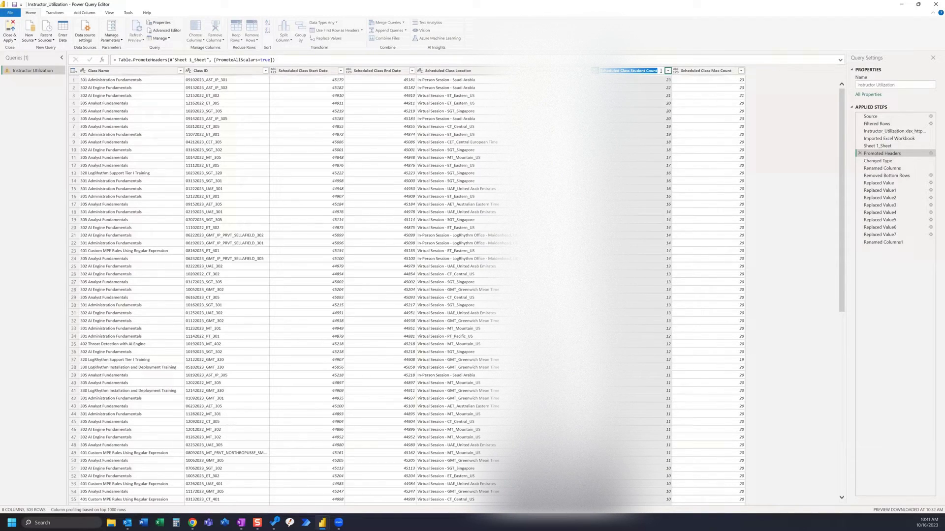
In the Changed Type formula, replace 'Count of Registrations' with the copied 'Scheduled Class Student Count' name
key("Escape")
key("Escape")
left_click(879, 162)
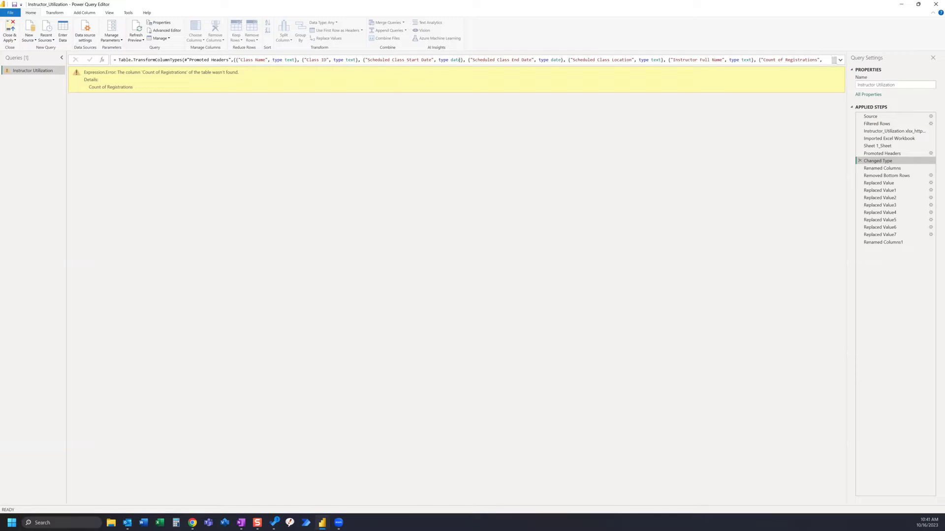
left_click(694, 59)
key("End")
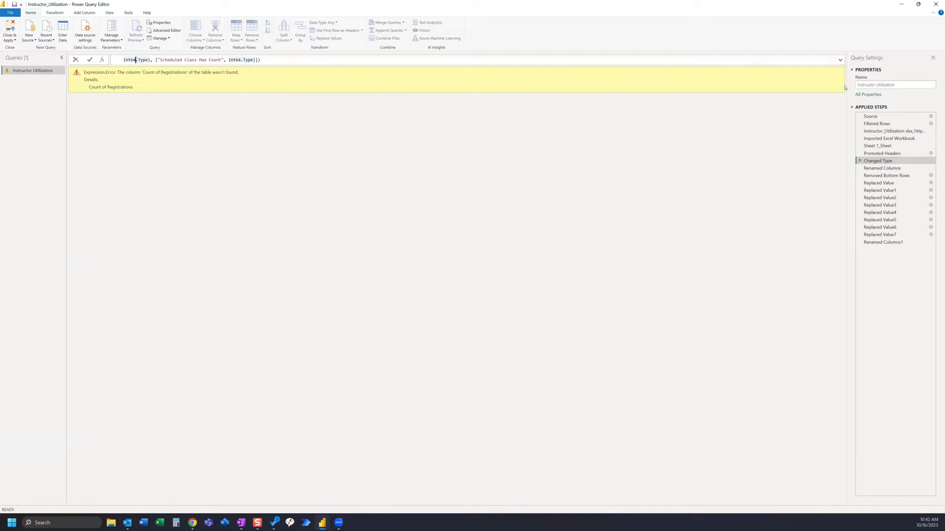
key("Home")
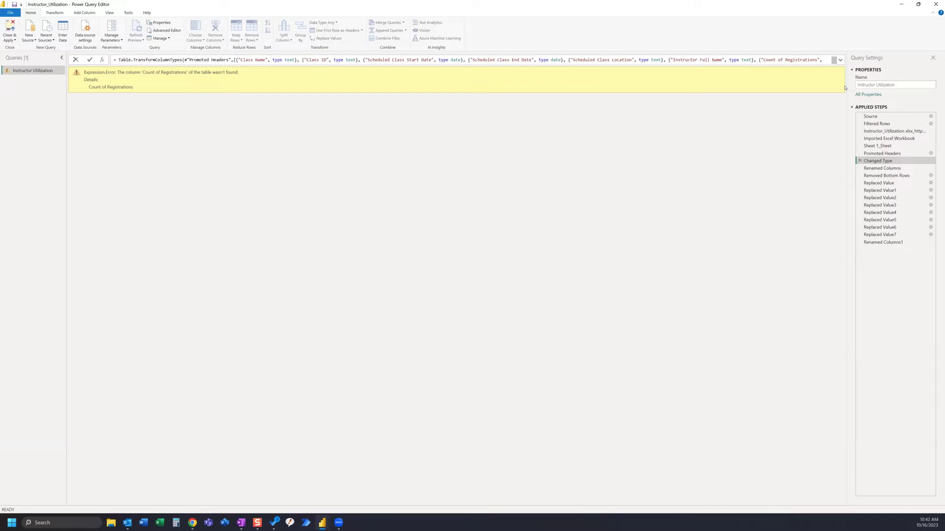
key("Left")
key("Left")
key("BackSpace")
key("BackSpace")
key("BackSpace")
key("BackSpace")
key("BackSpace")
key("BackSpace")
key("BackSpace")
key("BackSpace")
key("BackSpace")
key("BackSpace")
key("BackSpace")
key("BackSpace")
key("BackSpace")
key("BackSpace")
key("BackSpace")
key("BackSpace")
key("BackSpace")
key("BackSpace")
key("BackSpace")
key("BackSpace")
key("BackSpace")
key("BackSpace")
key("ctrl+v")
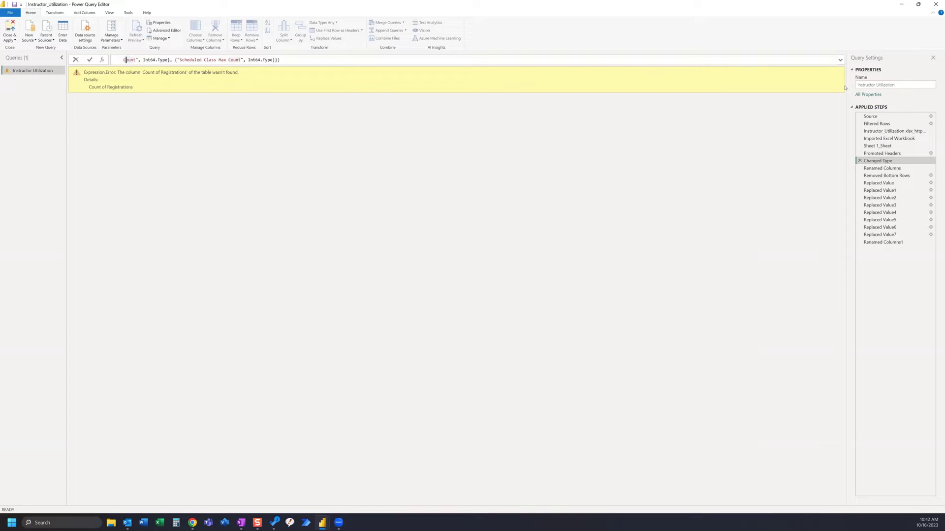
key("Home")
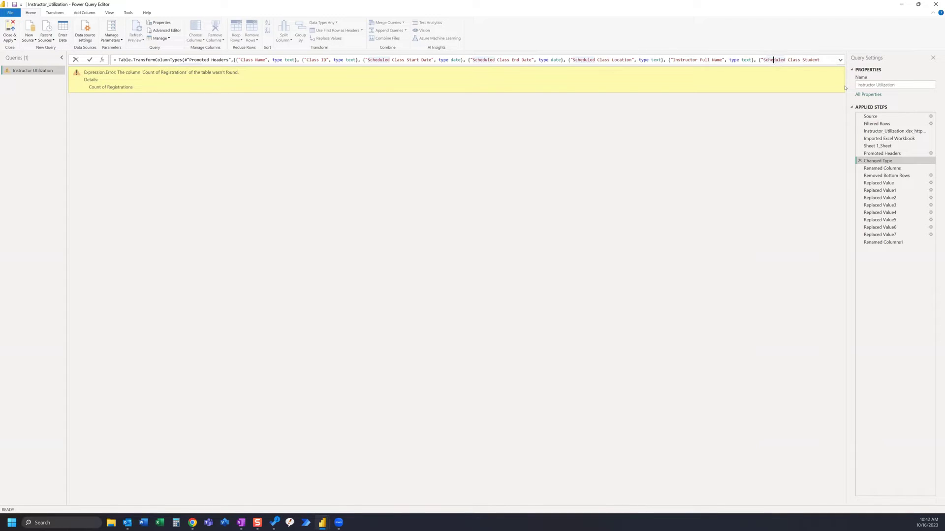
key("Return")
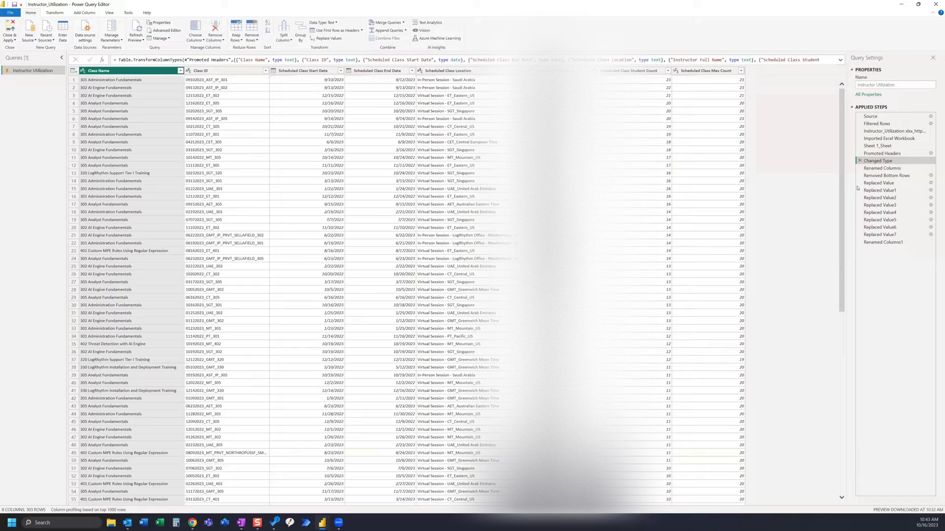
At Renamed Columns, rename the Scheduled Class Student Count header to 'Count of Registrations'
left_click(884, 168)
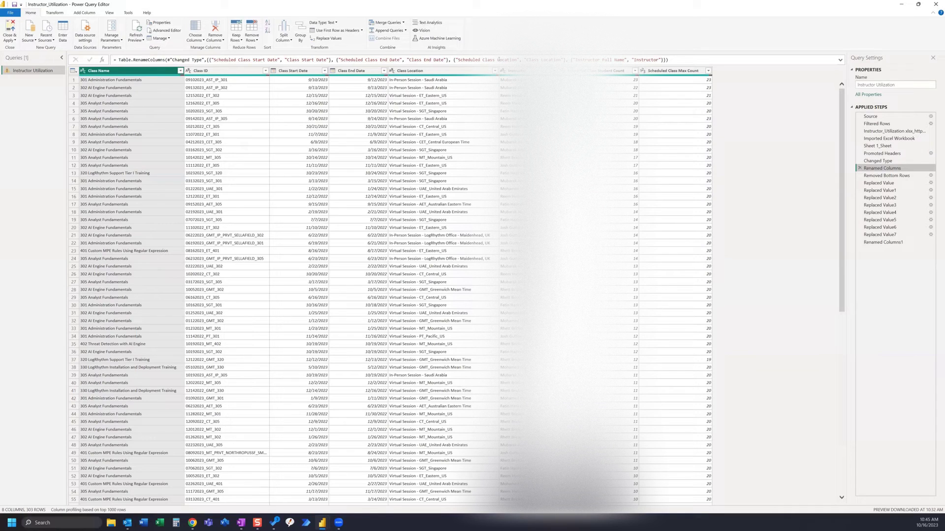
right_click(601, 71)
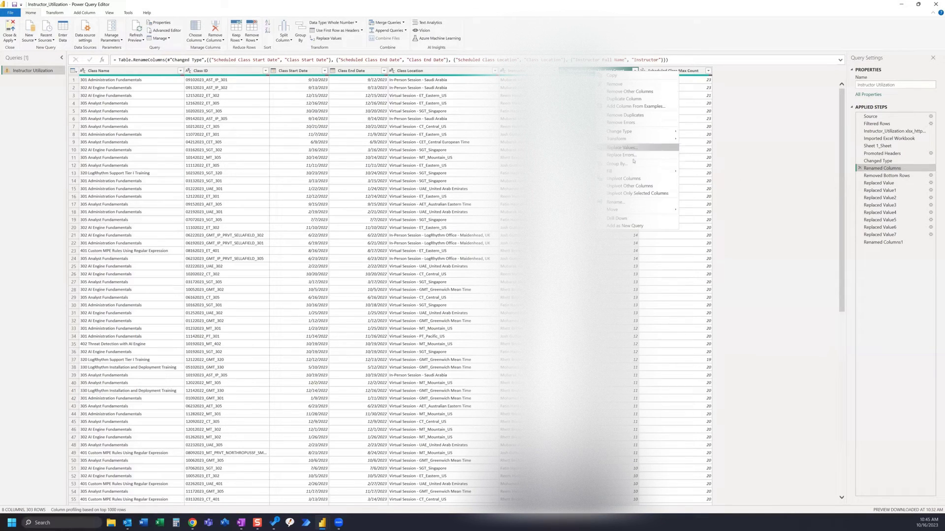
key("Escape")
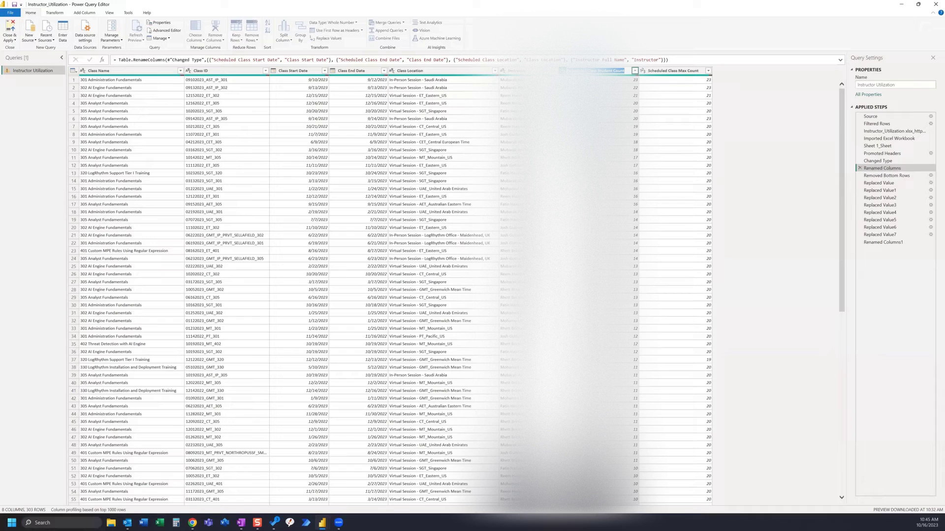
key("Escape")
key("F2")
key("BackSpace")
key("Return")
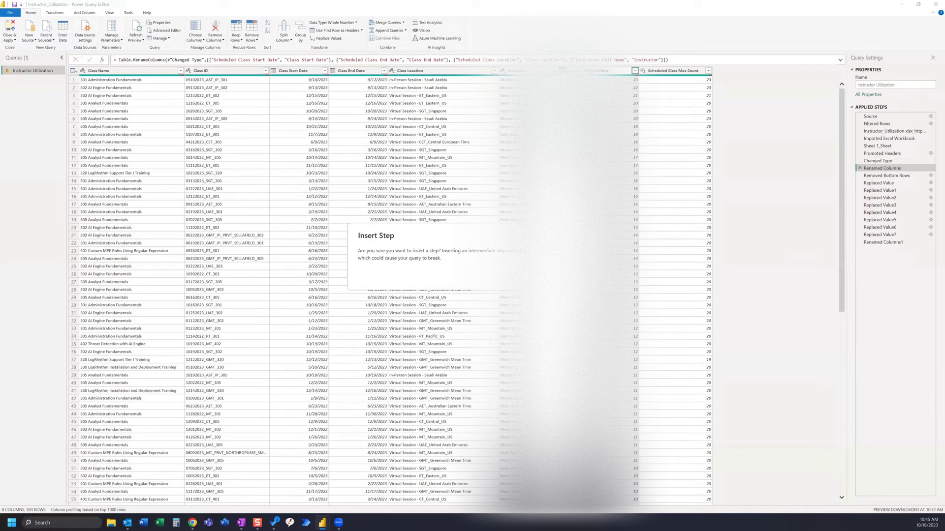
Insert the rename at Renamed Columns, confirm a max count column change, and check Removed Bottom Rows
left_click(479, 279)
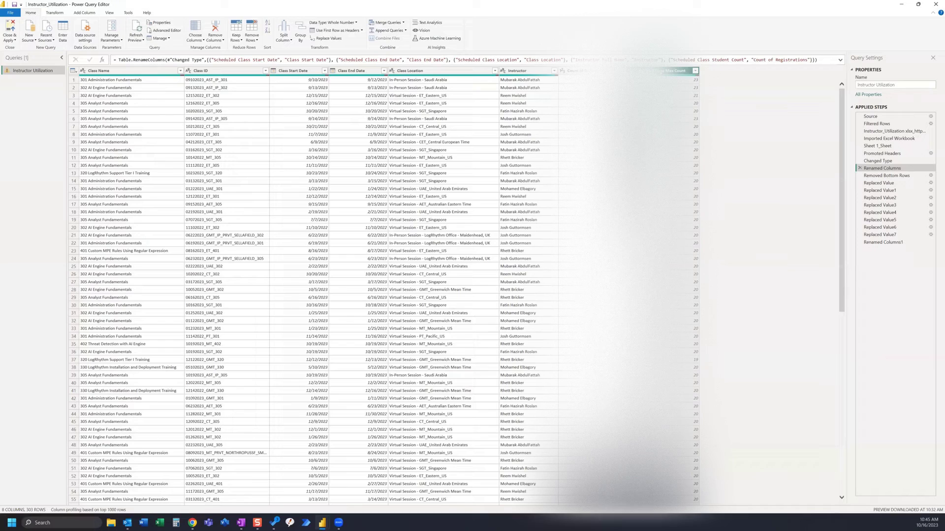
right_click(670, 72)
left_click(689, 147)
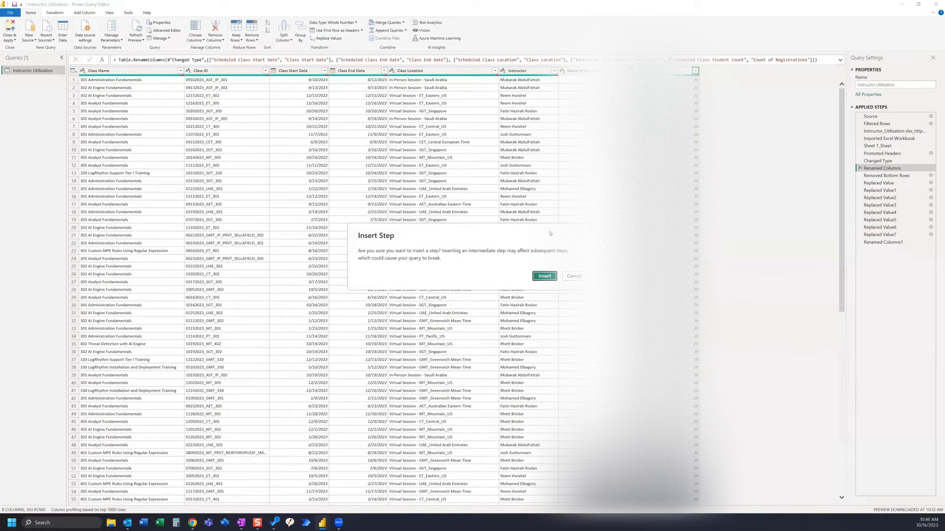
left_click(545, 276)
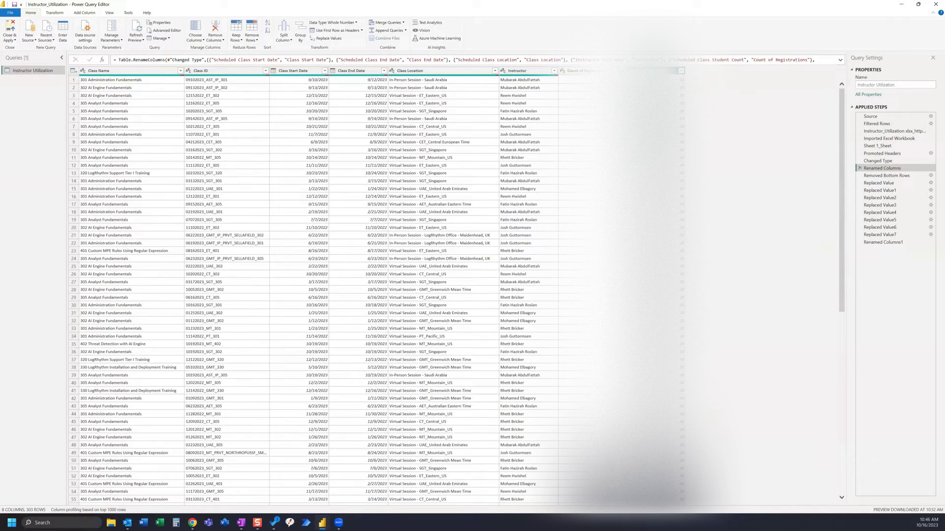
left_click(889, 176)
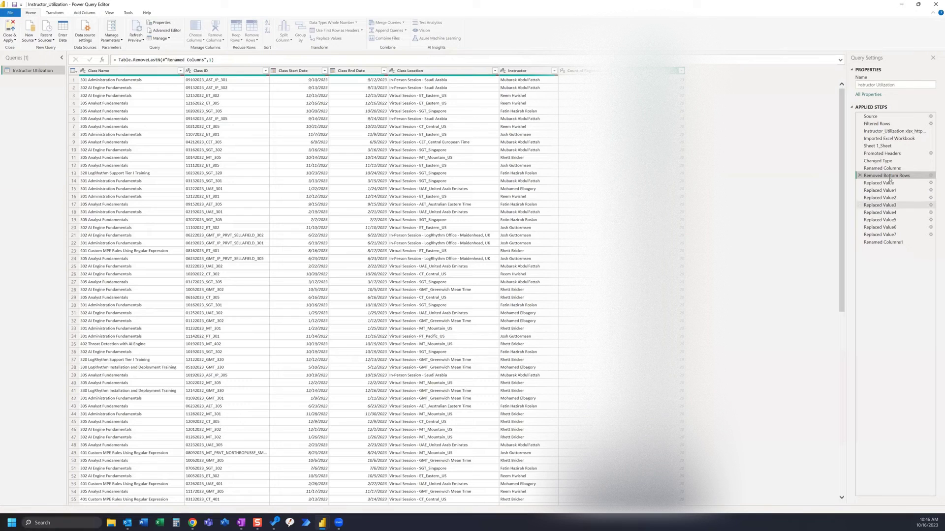
Step through Replaced Value to Replaced Value7, then Renamed Columns1, which lacks 'Scheduled Class Max Count'
left_click(879, 184)
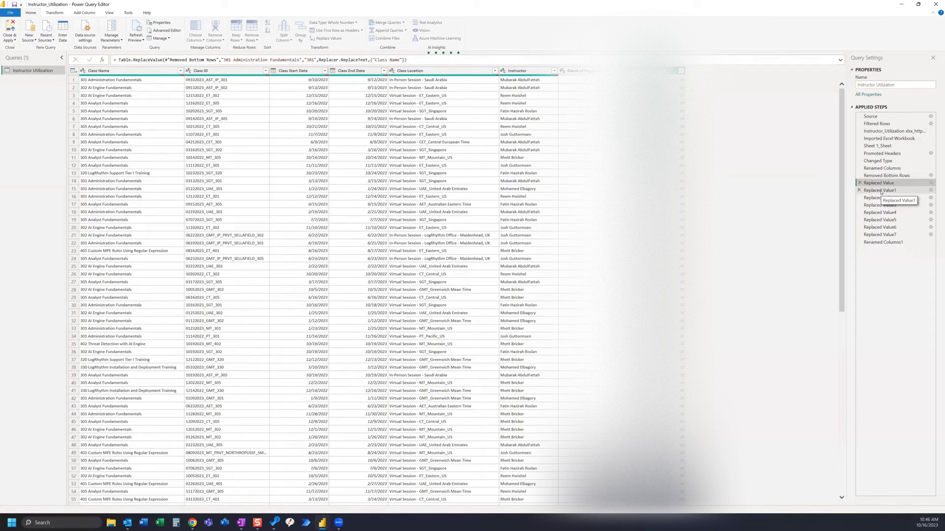
left_click(879, 190)
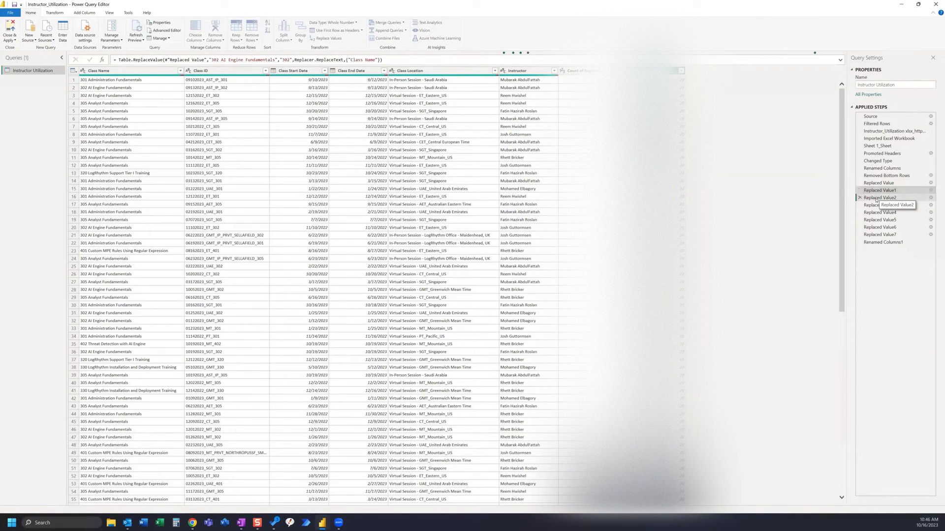
left_click(879, 198)
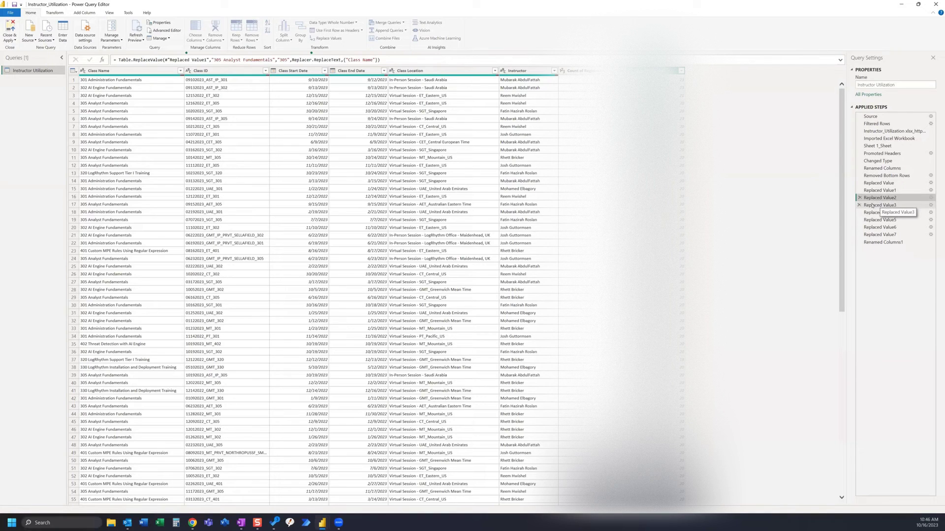
left_click(872, 205)
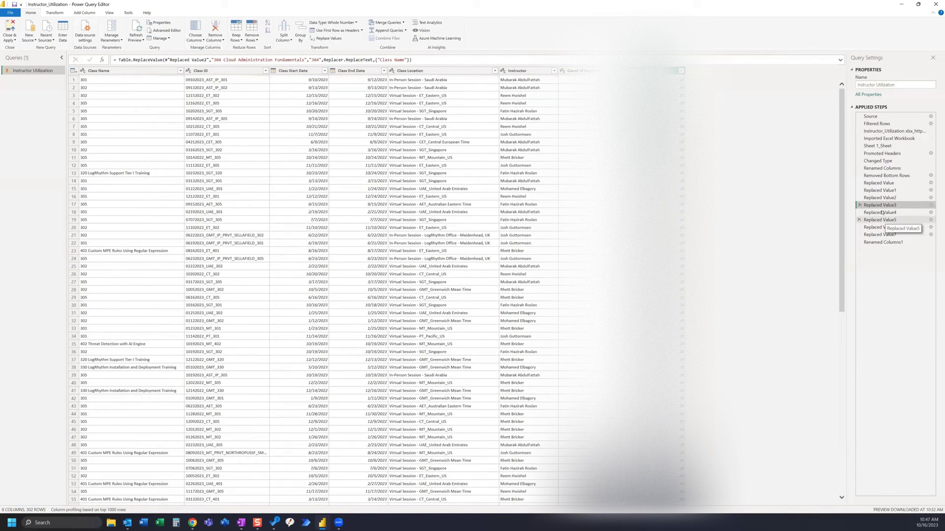
left_click(881, 212)
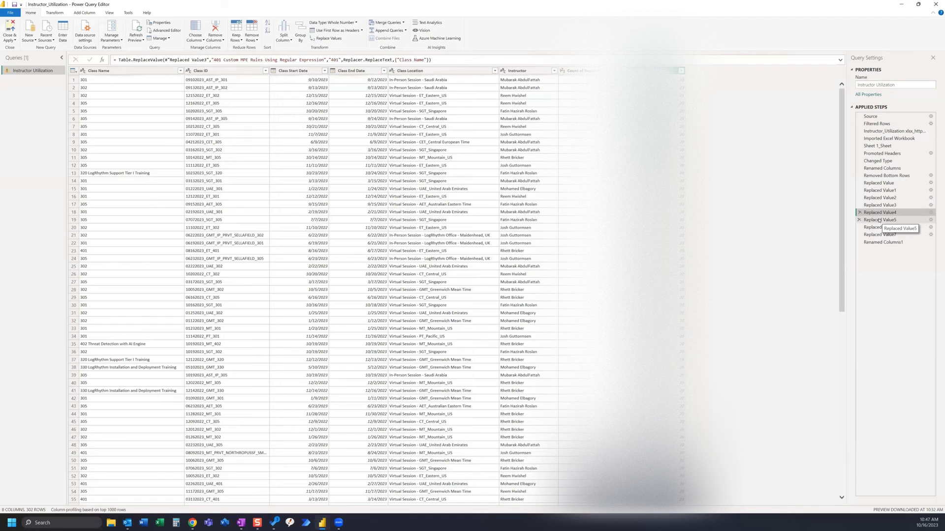
left_click(879, 220)
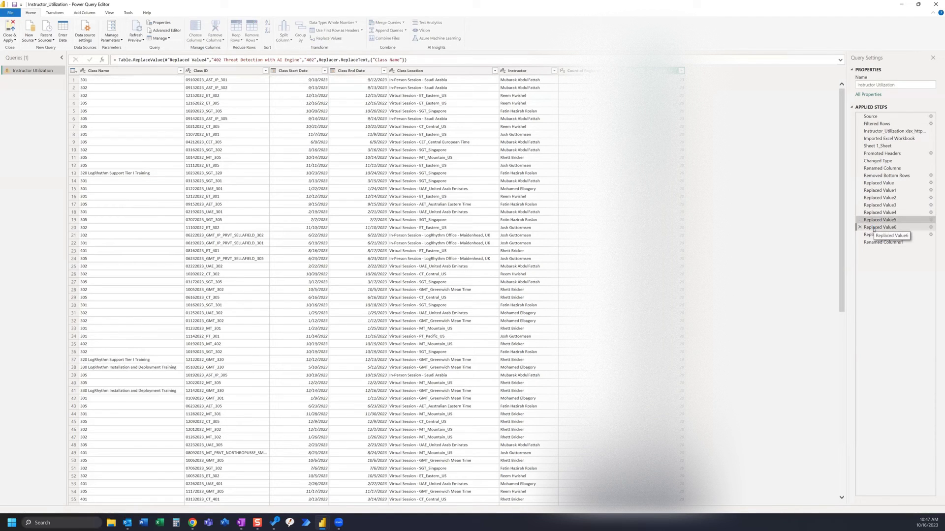
left_click(874, 228)
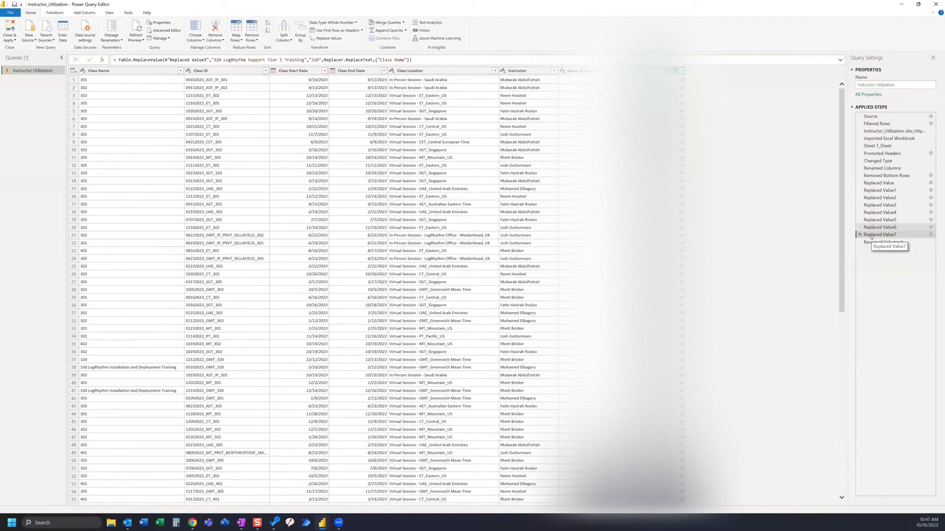
left_click(871, 235)
left_click(870, 243)
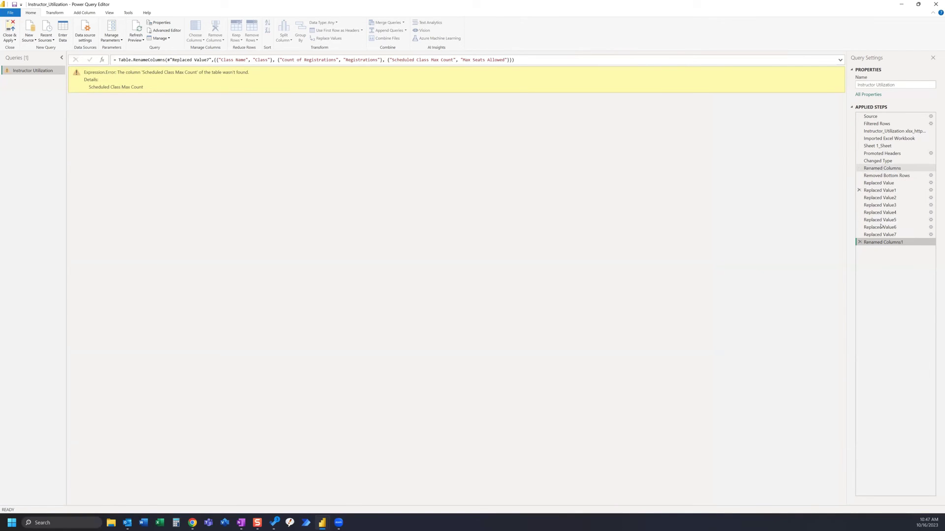
Remove the broken Renamed Columns1 step, leaving Replaced Value7 as the final applied step
left_click(859, 242)
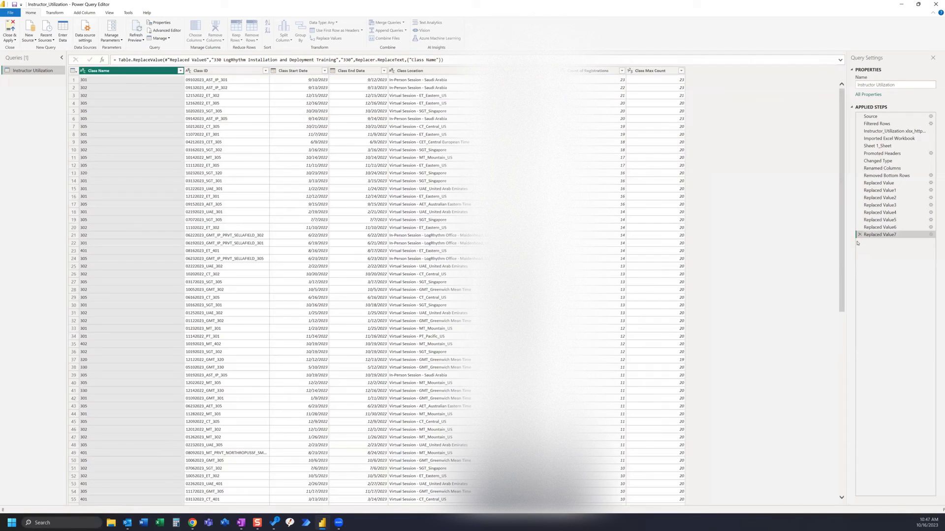